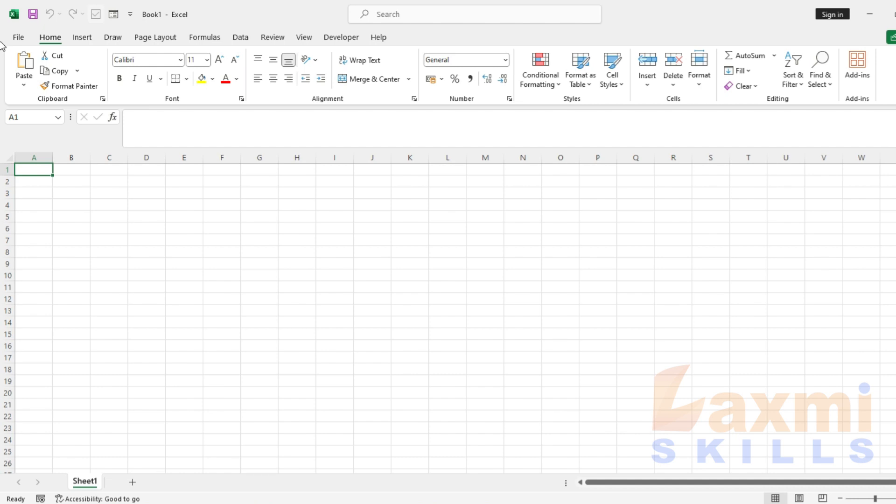
Enter headings S. No, Name, Father Name, Gender and Age in A2:E2, correcting the Age typo
{"action": "key", "text": "Down"}
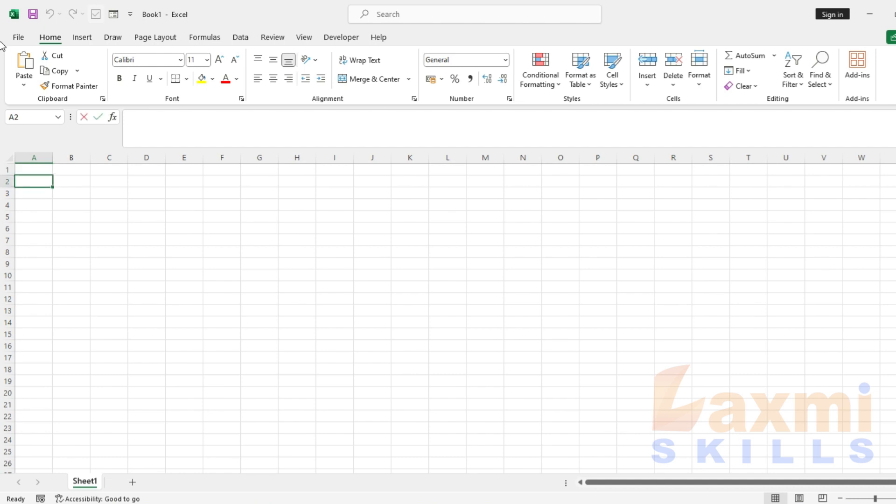
{"action": "type", "text": "S. No"}
{"action": "key", "text": "Tab"}
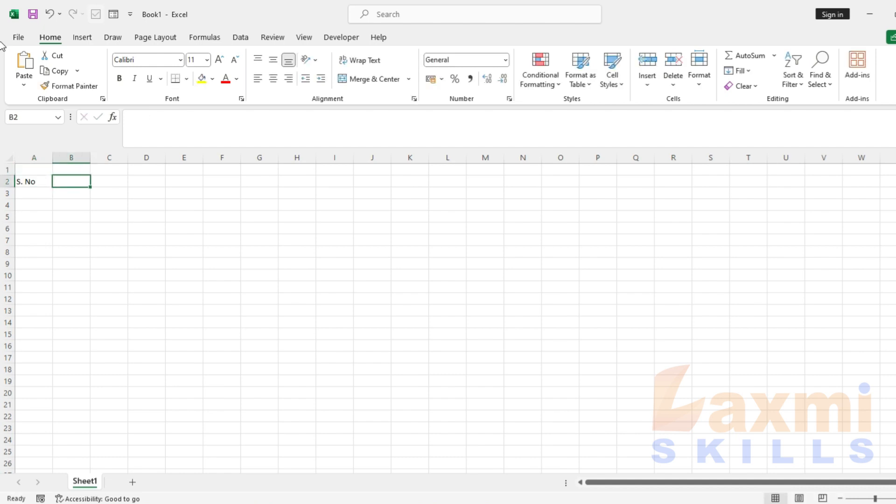
{"action": "type", "text": "Name"}
{"action": "key", "text": "Tab"}
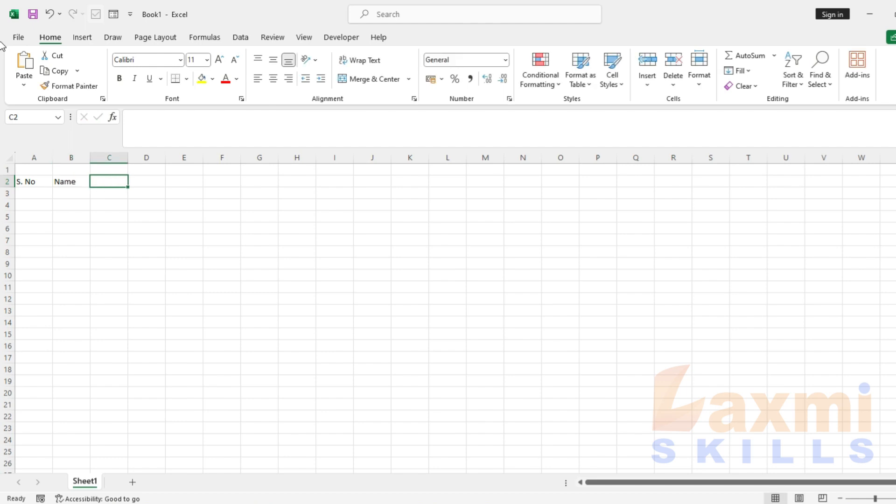
{"action": "type", "text": "Father Name"}
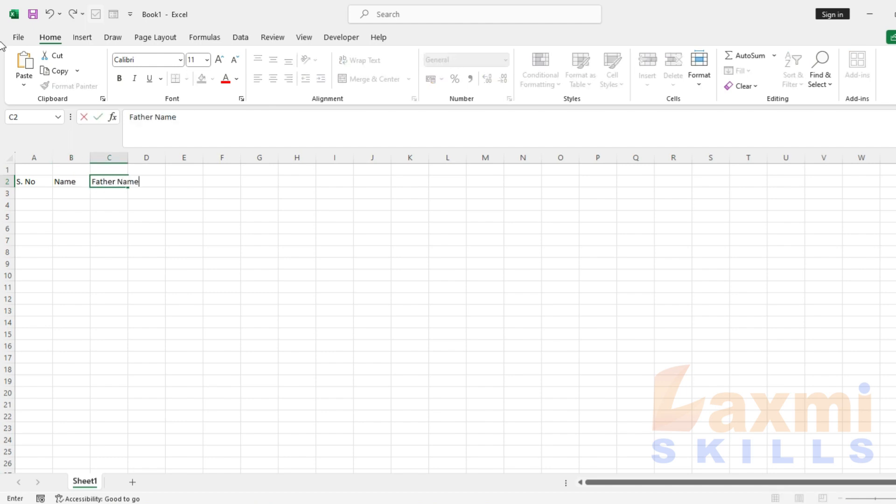
{"action": "key", "text": "Tab"}
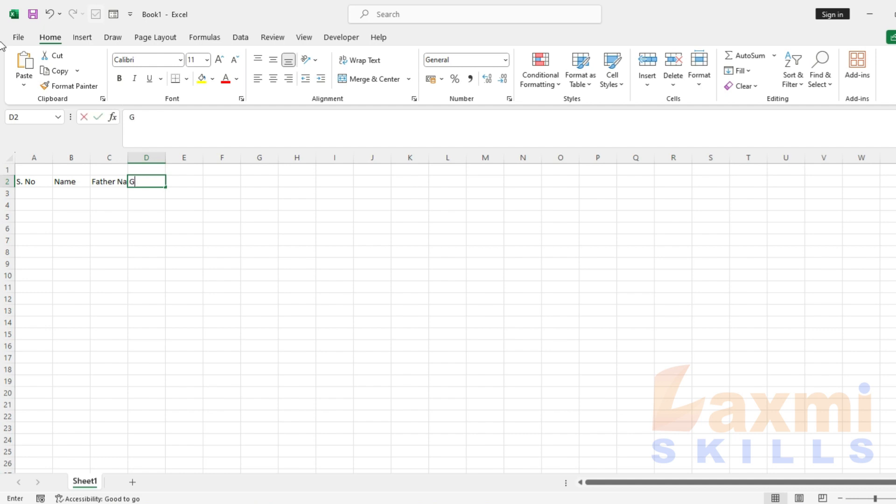
{"action": "type", "text": "Gender"}
{"action": "key", "text": "Tab"}
{"action": "type", "text": "GE"}
{"action": "key", "text": "Tab"}
{"action": "key", "text": "Left"}
{"action": "key", "text": "F2"}
{"action": "key", "text": "BackSpace"}
{"action": "key", "text": "BackSpace"}
{"action": "type", "text": "Age"}
{"action": "key", "text": "Tab"}
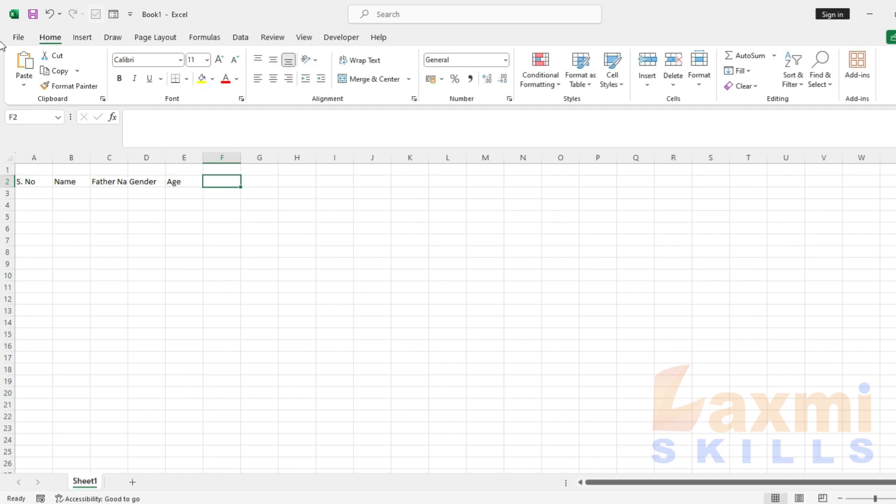
Continue row 2 with Address, Cell No., Course, Admn. No, Fee and Remarks in F2:K2
{"action": "type", "text": "Address"}
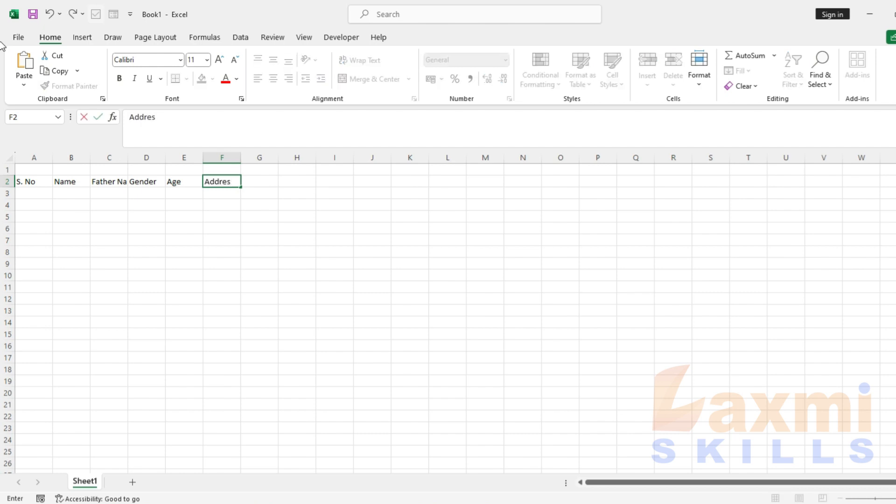
{"action": "key", "text": "Tab"}
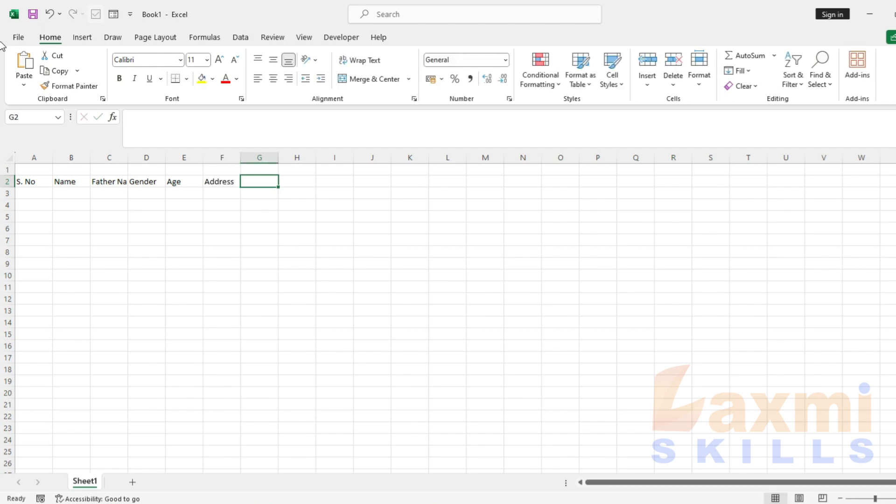
{"action": "type", "text": "Cell No."}
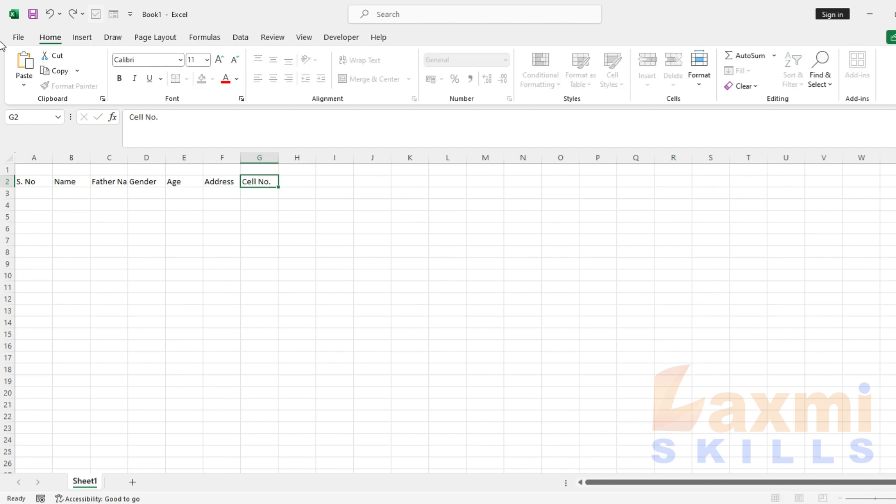
{"action": "key", "text": "Tab"}
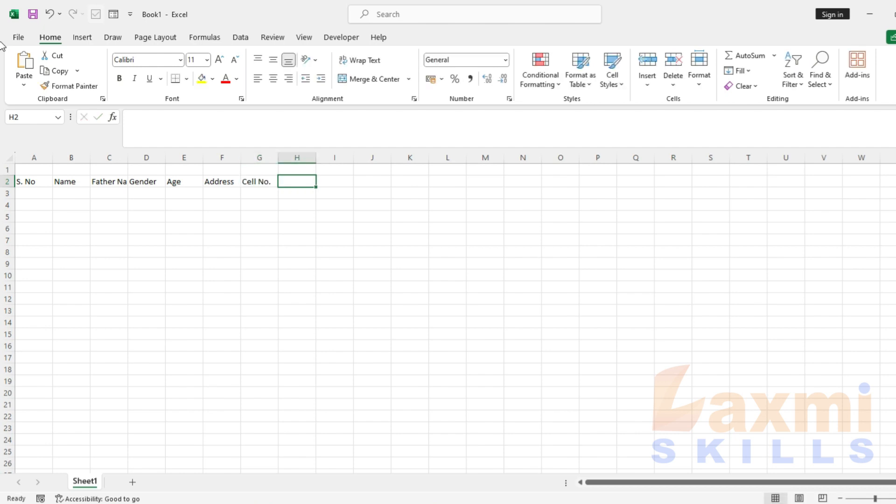
{"action": "type", "text": "Cou"}
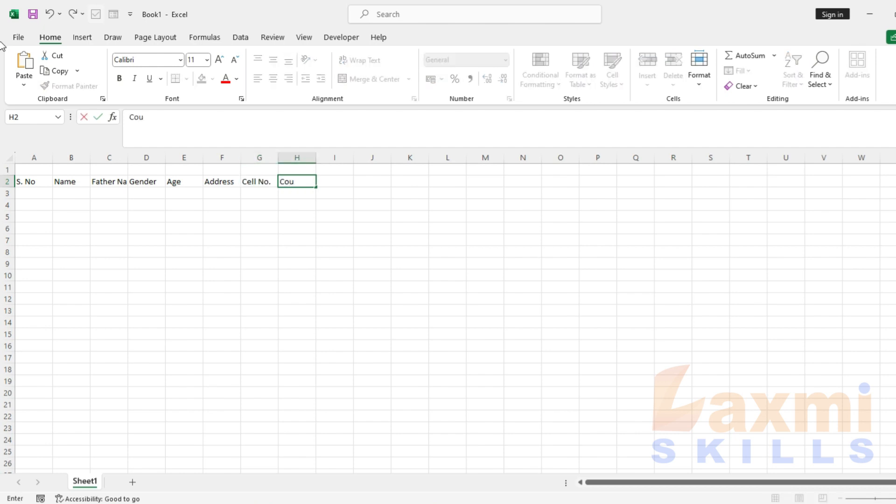
{"action": "type", "text": "sse"}
{"action": "key", "text": "Tab"}
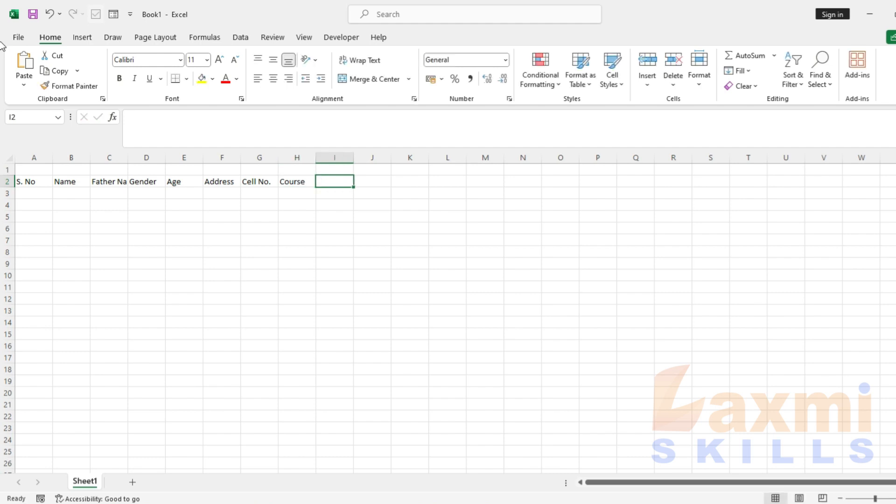
{"action": "type", "text": "A"}
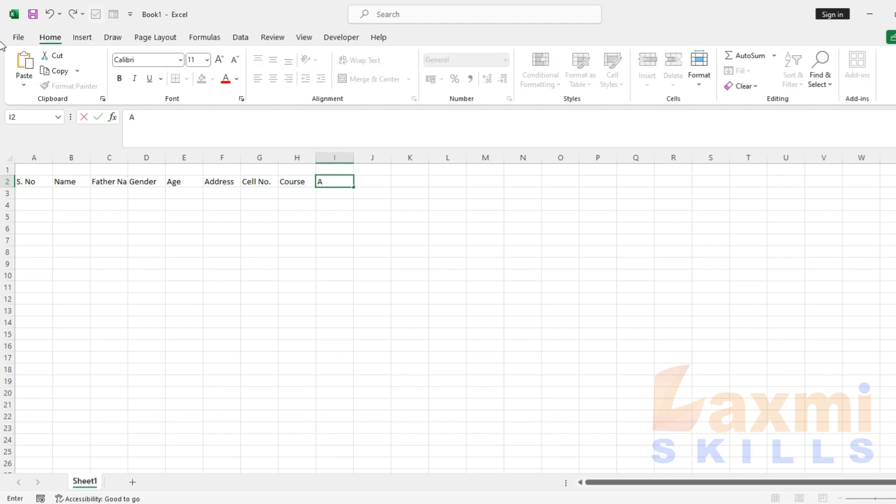
{"action": "type", "text": "dmn. No"}
{"action": "key", "text": "Tab"}
{"action": "type", "text": "Fe"}
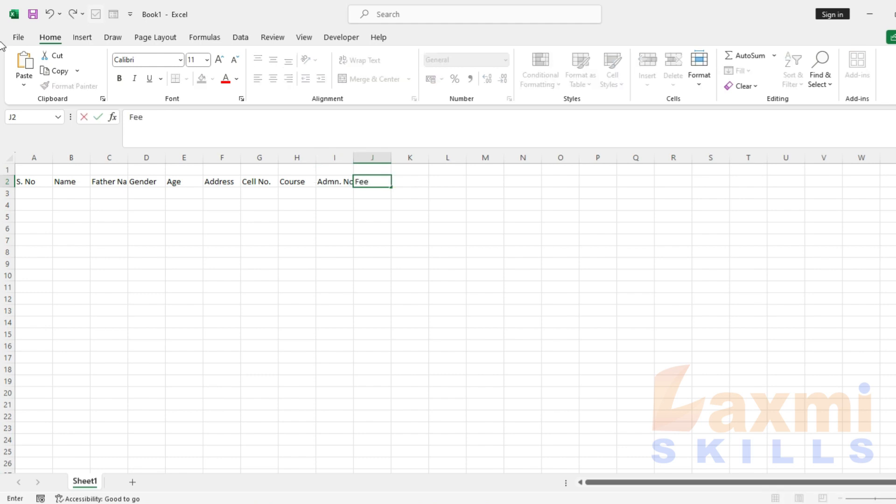
{"action": "key", "text": "Tab"}
{"action": "type", "text": "Remarks"}
{"action": "key", "text": "Return"}
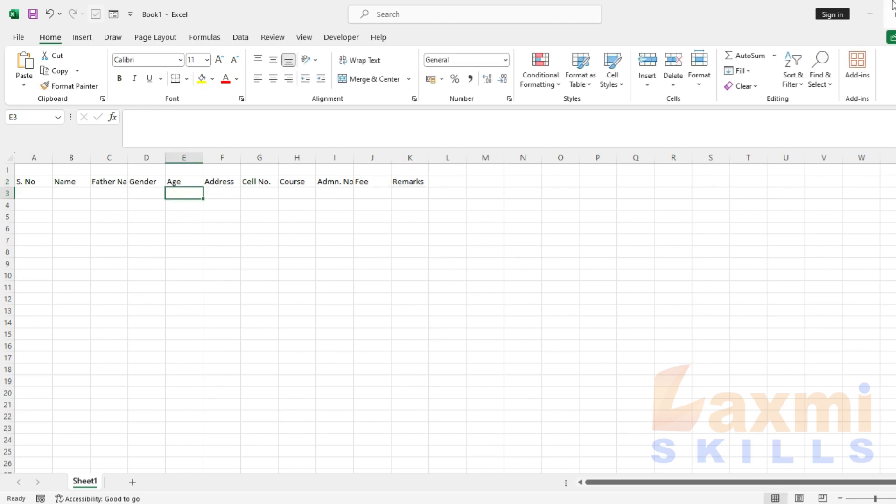
Widen columns B–C, F–G and I to fit names, addresses and admission numbers
{"action": "left_click_drag", "start_coordinate": [52, 163], "coordinate": [122, 158]}
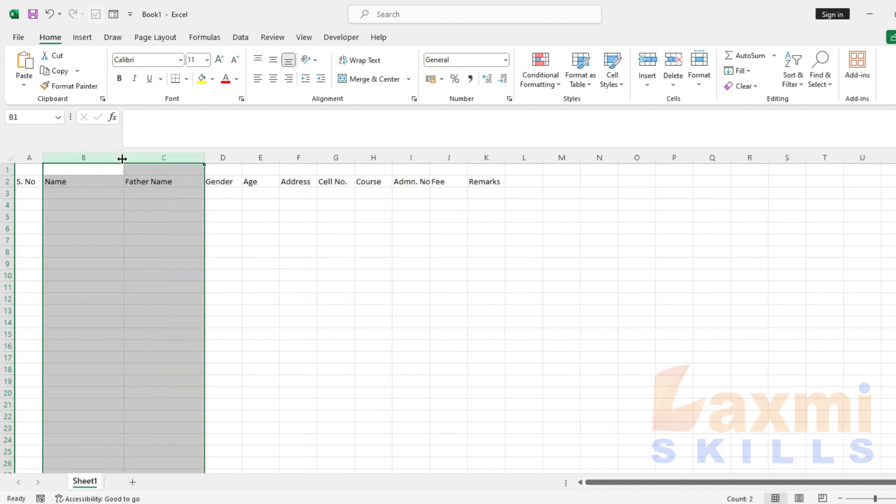
{"action": "left_click", "coordinate": [222, 181]}
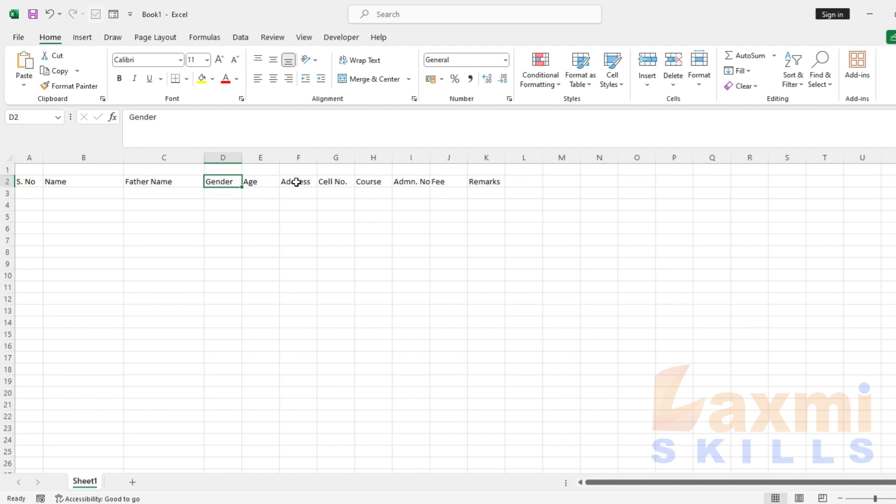
{"action": "left_click_drag", "start_coordinate": [298, 157], "coordinate": [355, 158]}
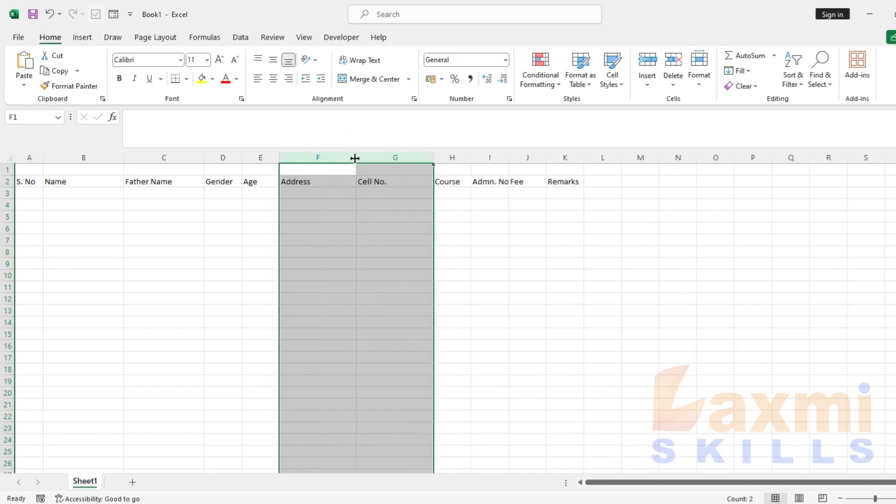
{"action": "left_click", "coordinate": [499, 181]}
{"action": "left_click_drag", "start_coordinate": [510, 160], "coordinate": [520, 156]}
Make the A2:K2 headings centred, bold and 12 pt
{"action": "left_click", "coordinate": [579, 182]}
{"action": "left_click_drag", "start_coordinate": [579, 182], "coordinate": [14, 179]}
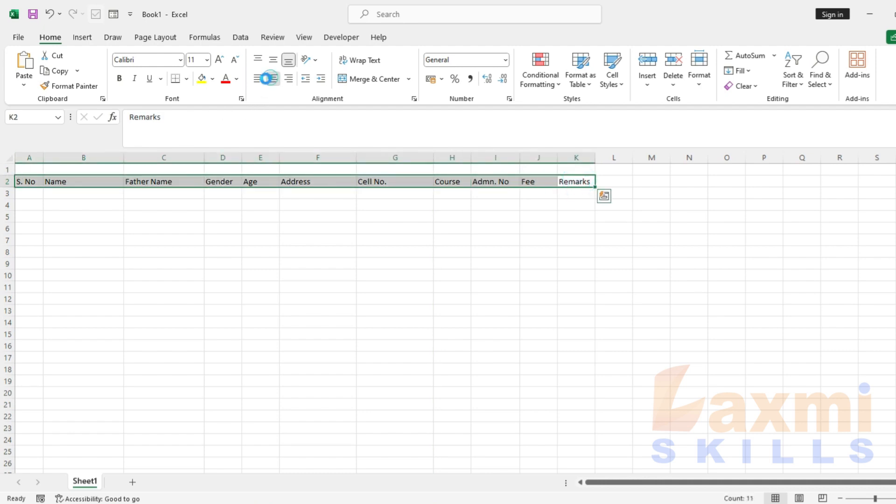
{"action": "left_click", "coordinate": [273, 79]}
{"action": "left_click", "coordinate": [119, 78]}
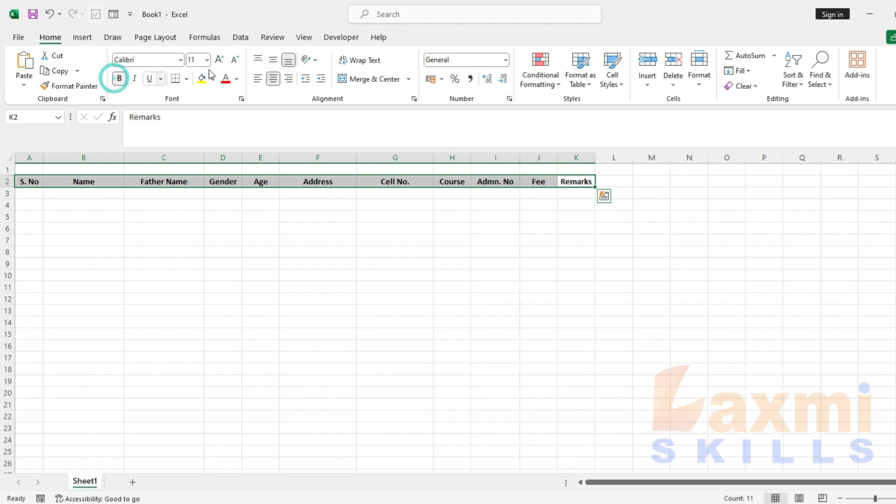
{"action": "left_click", "coordinate": [196, 61]}
{"action": "type", "text": "12"}
{"action": "key", "text": "Return"}
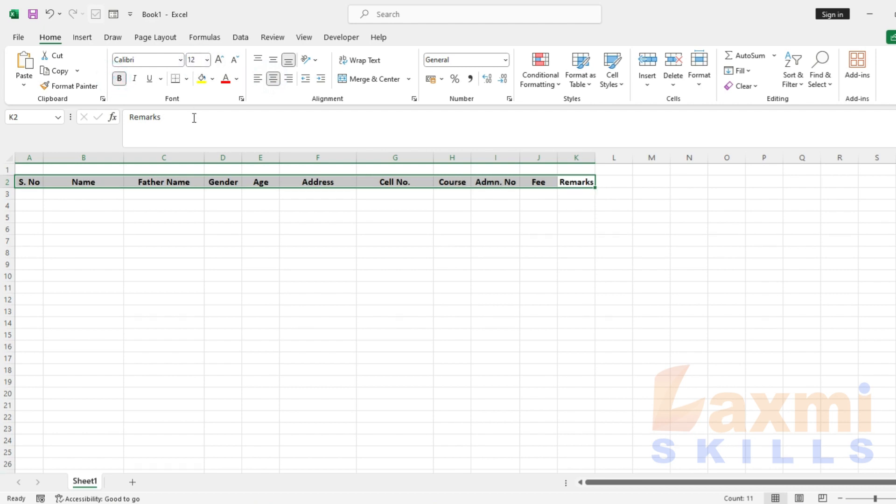
Make row 1 taller and enter the title STUDENT ADMISSION REPORT 2024 in A1
{"action": "left_click_drag", "start_coordinate": [13, 174], "coordinate": [570, 165]}
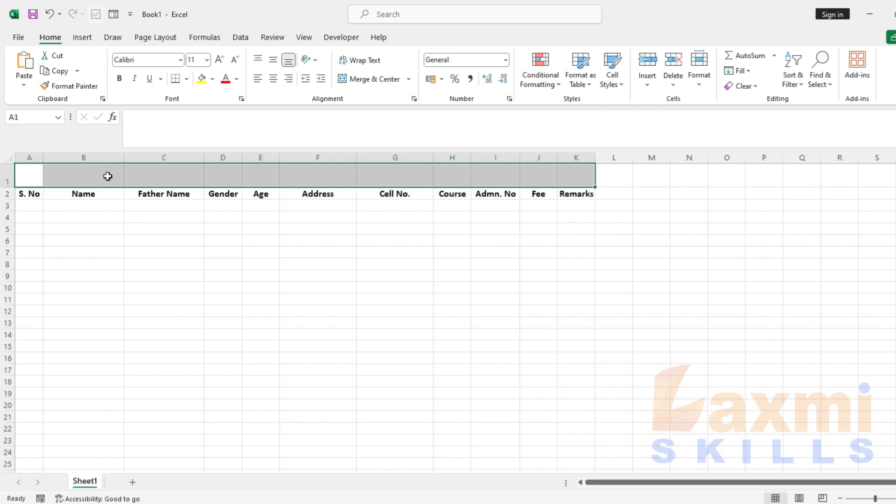
{"action": "left_click", "coordinate": [43, 179]}
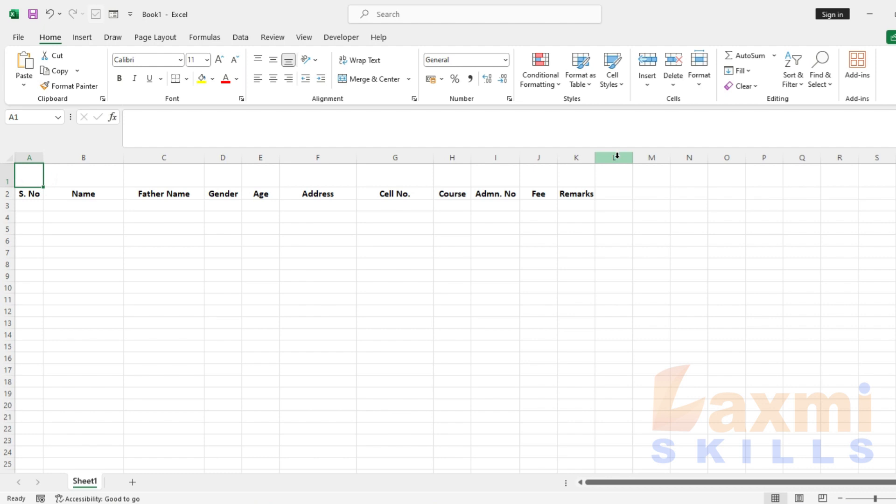
{"action": "type", "text": "STUD"}
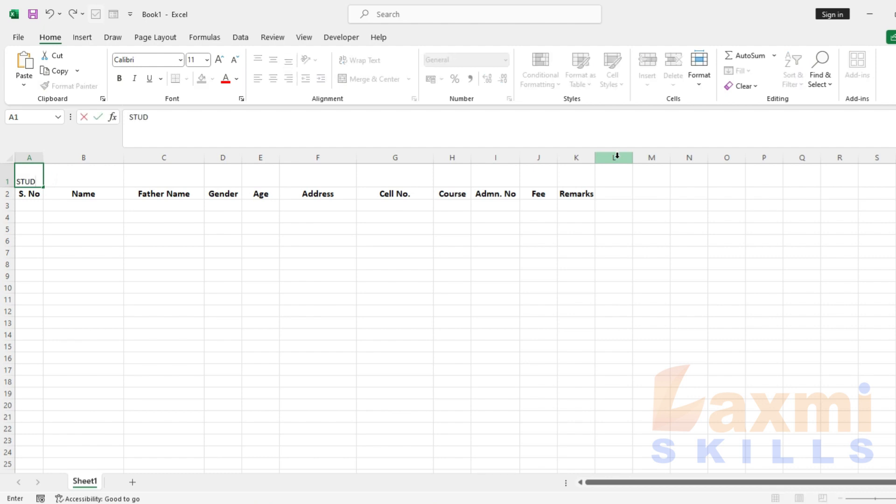
{"action": "type", "text": "ENT ADMISSION REPORT"}
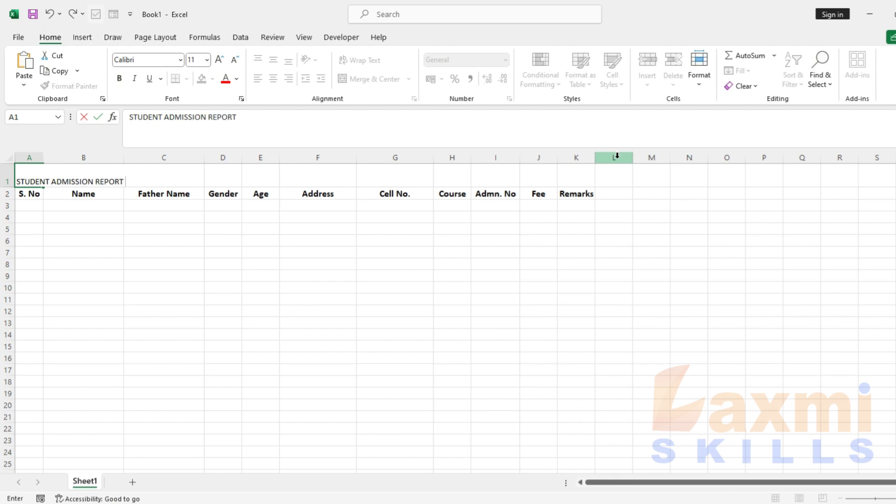
{"action": "key", "text": "Return"}
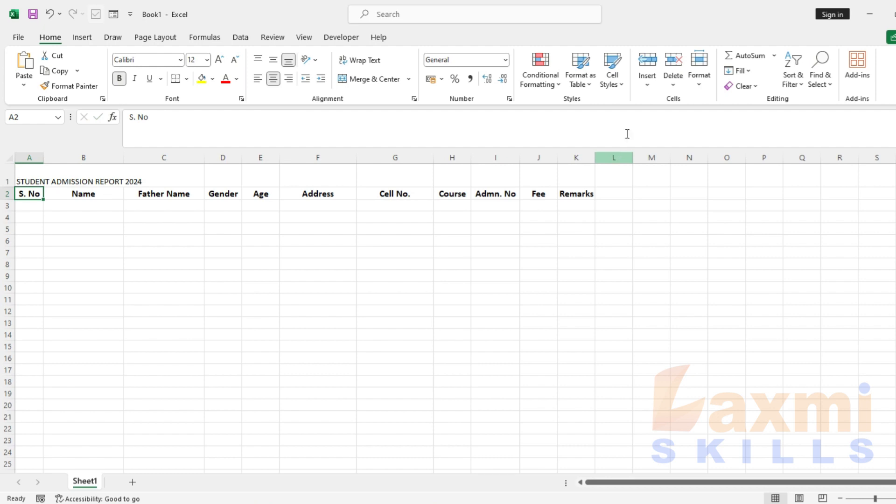
Format the A1 title as bold 18 pt and select A1 through K1
{"action": "left_click", "coordinate": [33, 171]}
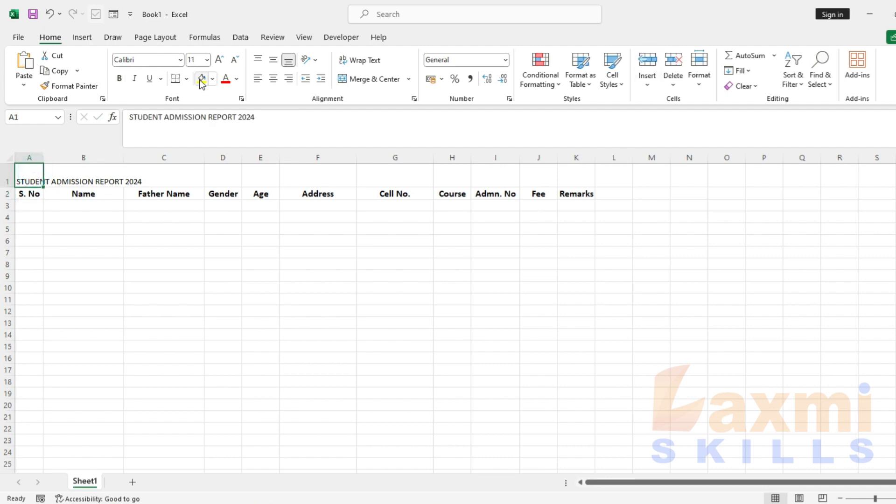
{"action": "left_click", "coordinate": [193, 59]}
{"action": "type", "text": "18"}
{"action": "key", "text": "Return"}
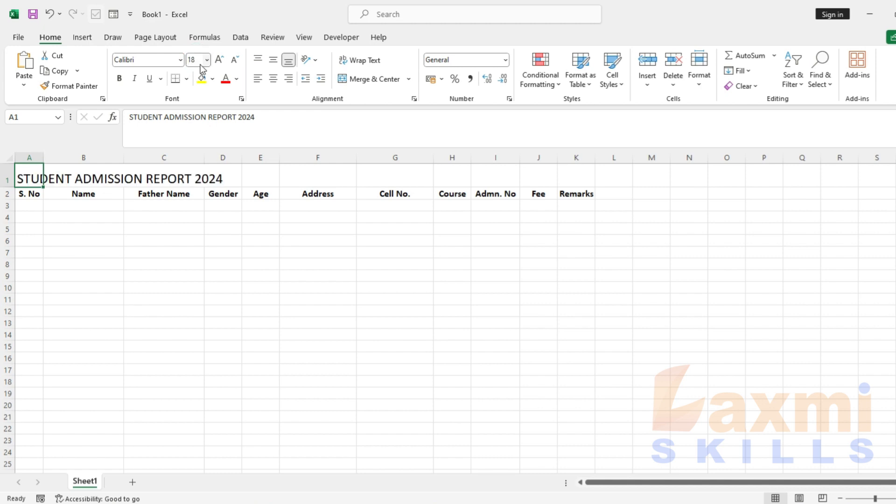
{"action": "left_click", "coordinate": [120, 78]}
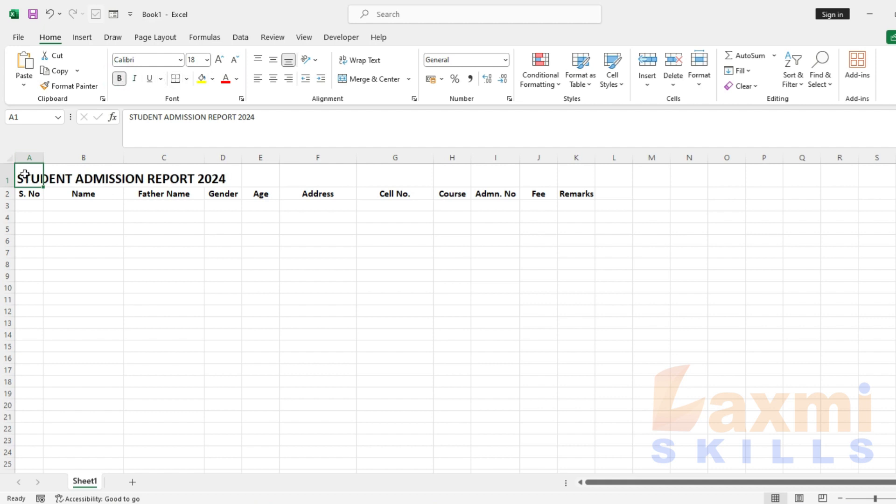
{"action": "left_click_drag", "start_coordinate": [28, 172], "coordinate": [570, 160]}
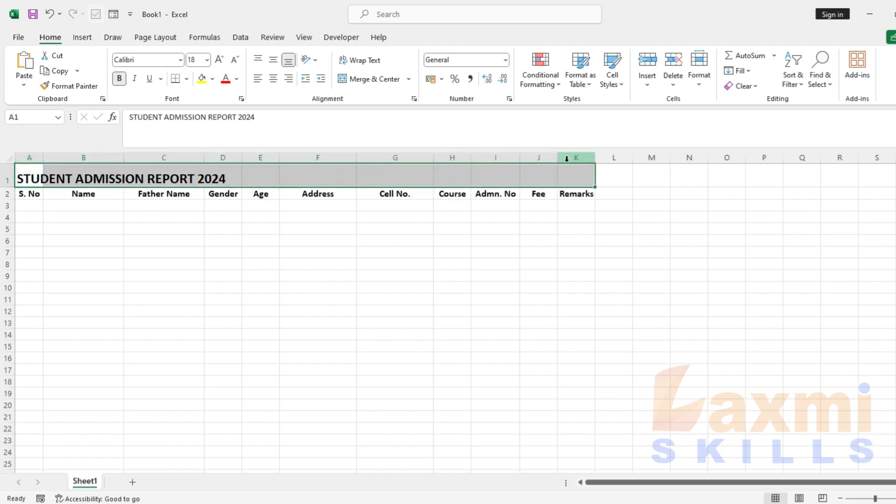
Middle-align the title and set A1:K1 to Center Across Selection
{"action": "left_click", "coordinate": [273, 59]}
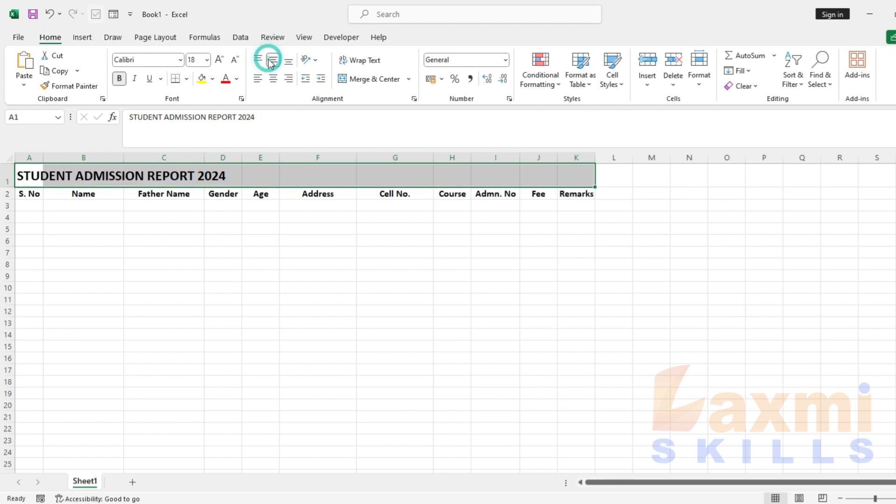
{"action": "left_click", "coordinate": [273, 80]}
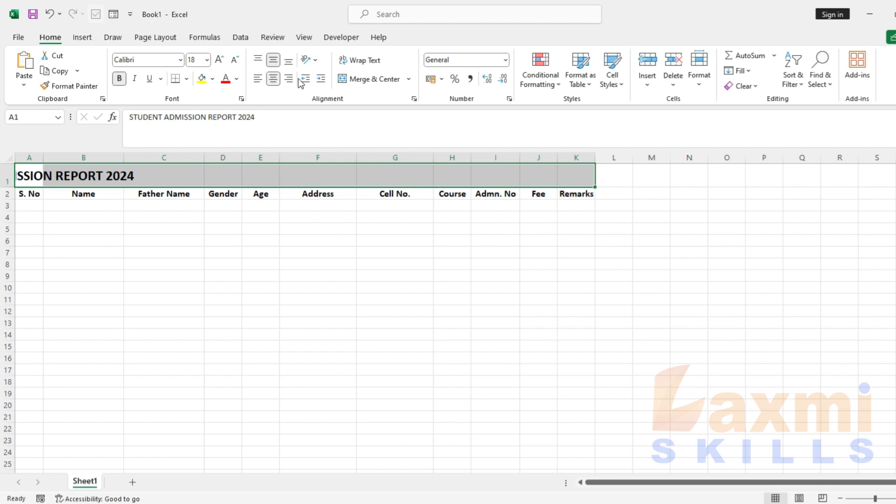
{"action": "left_click", "coordinate": [413, 99]}
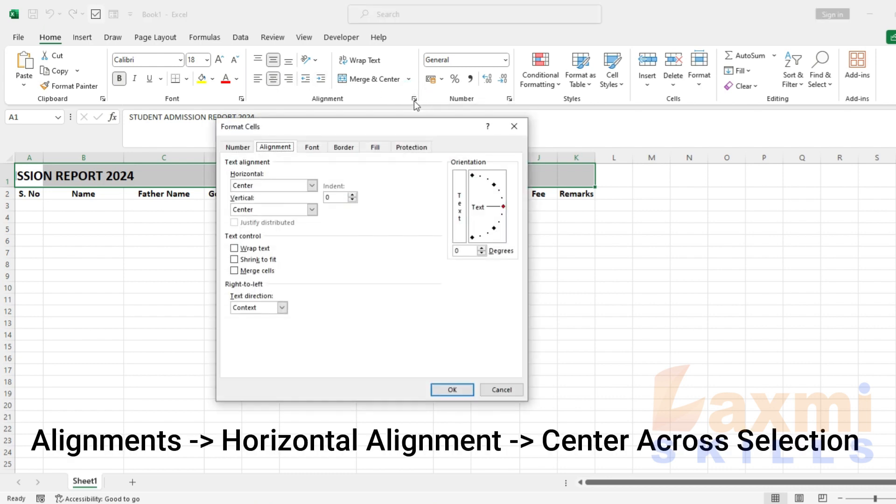
{"action": "left_click_drag", "start_coordinate": [340, 125], "coordinate": [324, 96]}
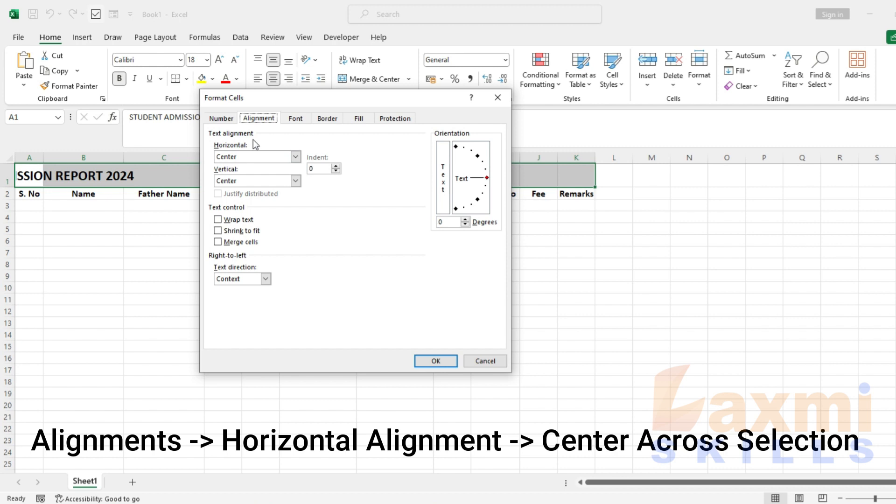
{"action": "left_click", "coordinate": [295, 156]}
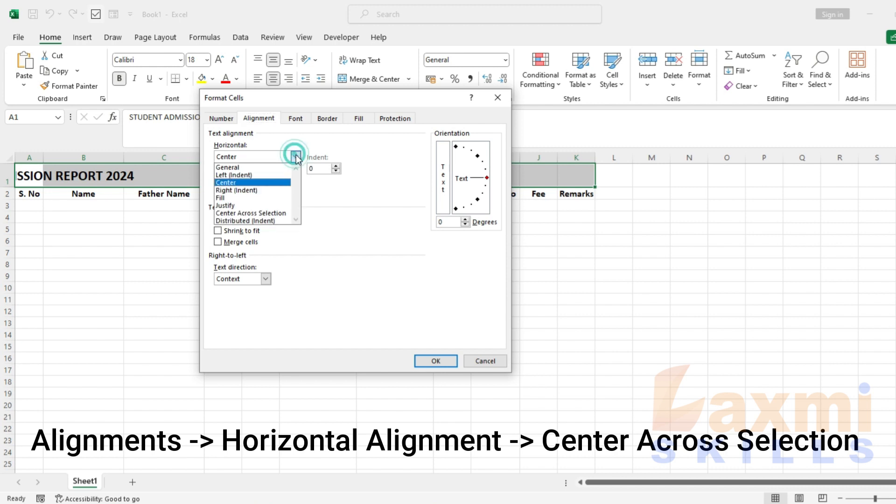
{"action": "left_click", "coordinate": [279, 213]}
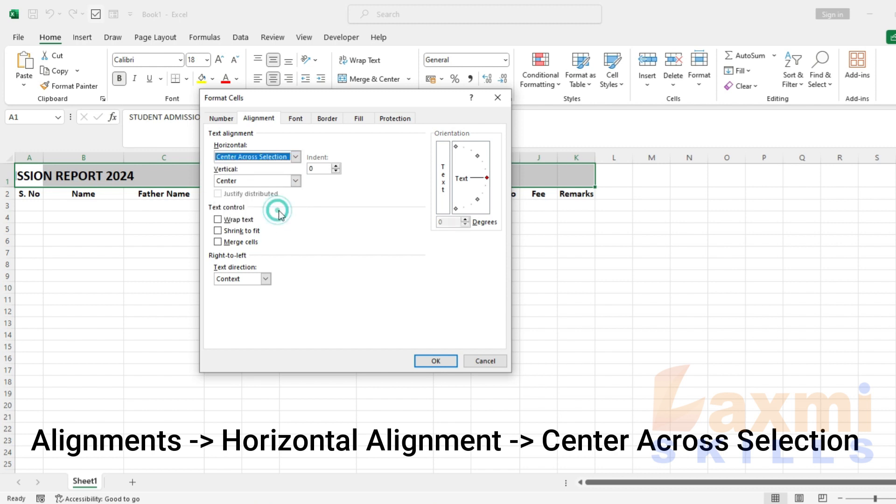
{"action": "left_click", "coordinate": [427, 362]}
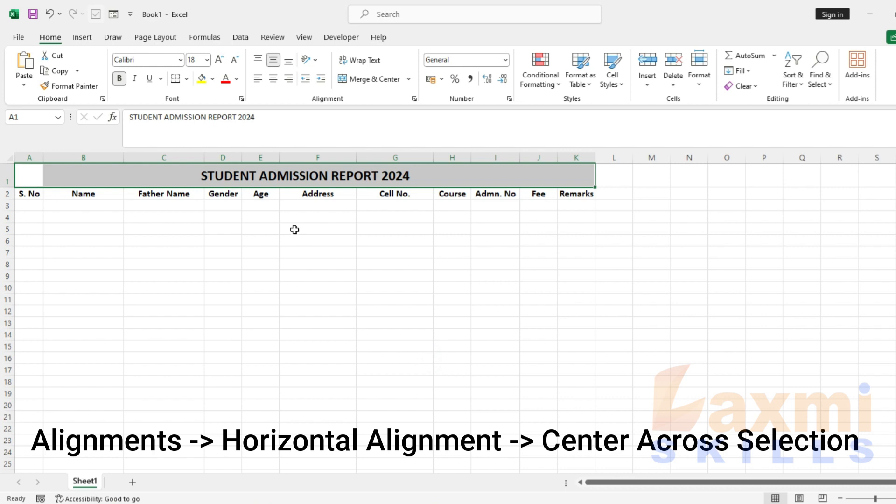
Enlarge the title to 20 pt, fill row 1 yellow, and select A2:K22
{"action": "left_click", "coordinate": [199, 62]}
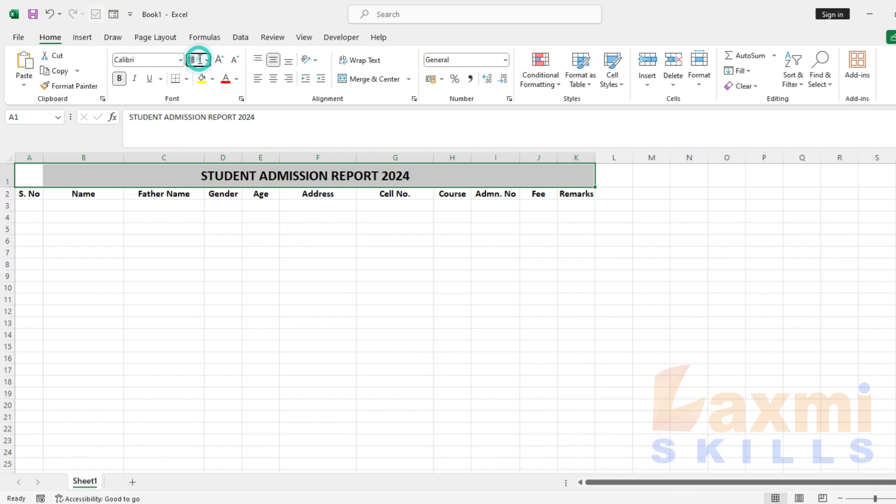
{"action": "key", "text": "Return"}
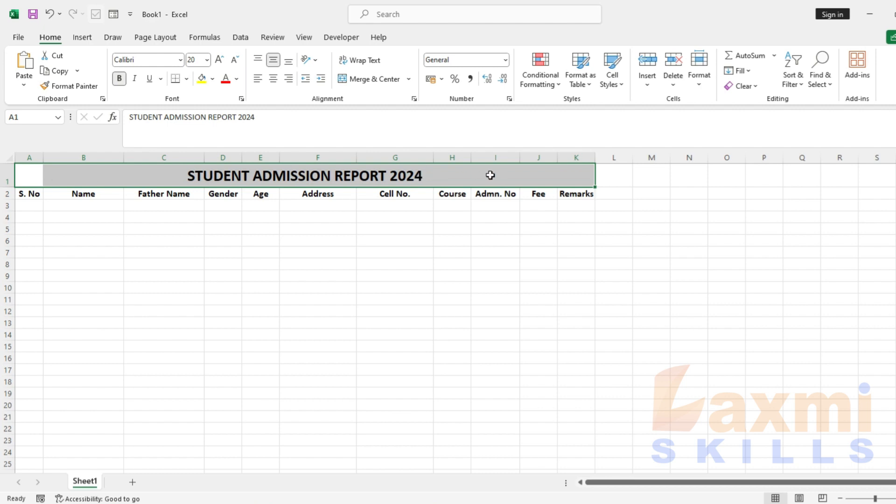
{"action": "left_click", "coordinate": [202, 79]}
{"action": "left_click_drag", "start_coordinate": [39, 194], "coordinate": [577, 427]}
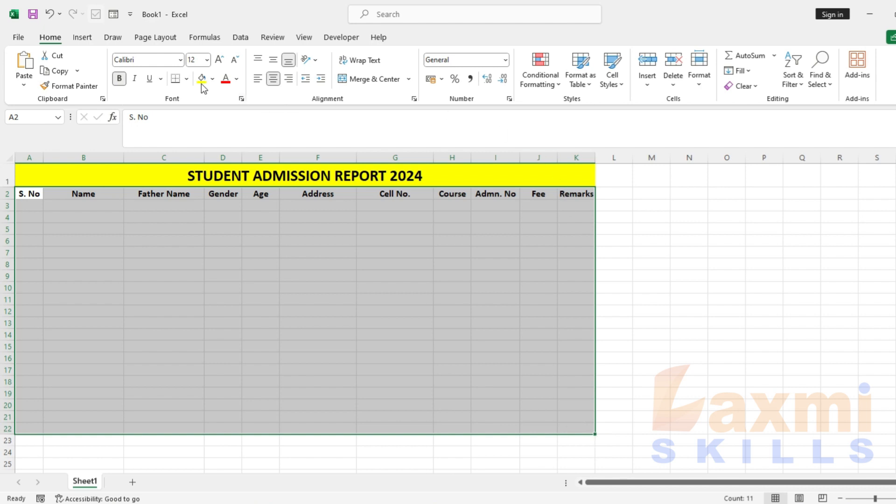
Apply All Borders to A2:K22, center the S. No and Age data, and widen the Fee column
{"action": "left_click", "coordinate": [187, 79]}
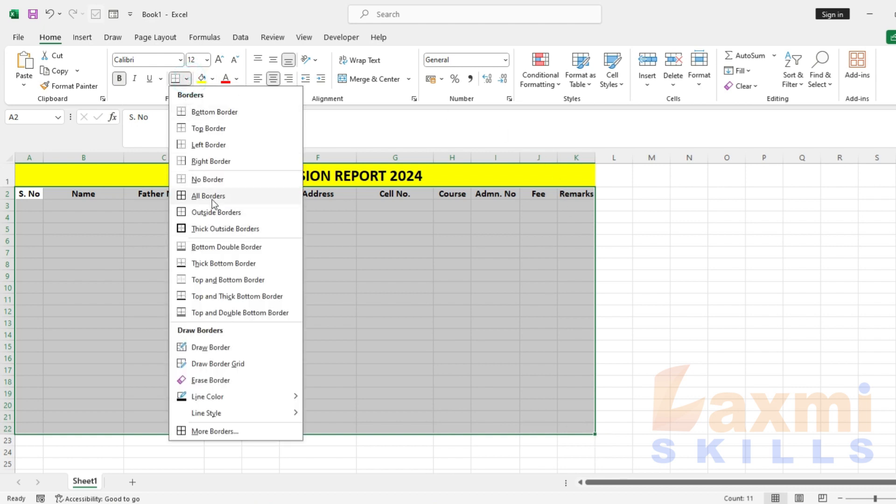
{"action": "left_click", "coordinate": [212, 195]}
{"action": "left_click_drag", "start_coordinate": [31, 206], "coordinate": [29, 427]}
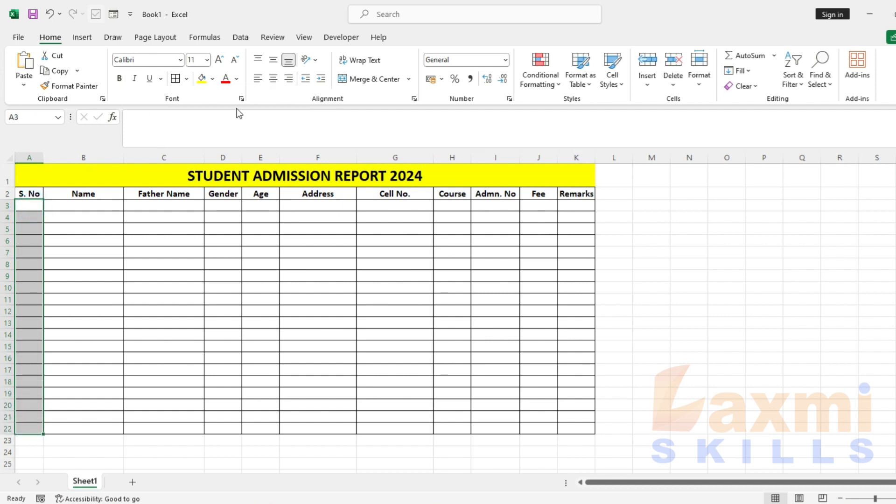
{"action": "left_click", "coordinate": [273, 79]}
{"action": "left_click", "coordinate": [265, 207]}
{"action": "left_click_drag", "start_coordinate": [264, 377], "coordinate": [260, 429]}
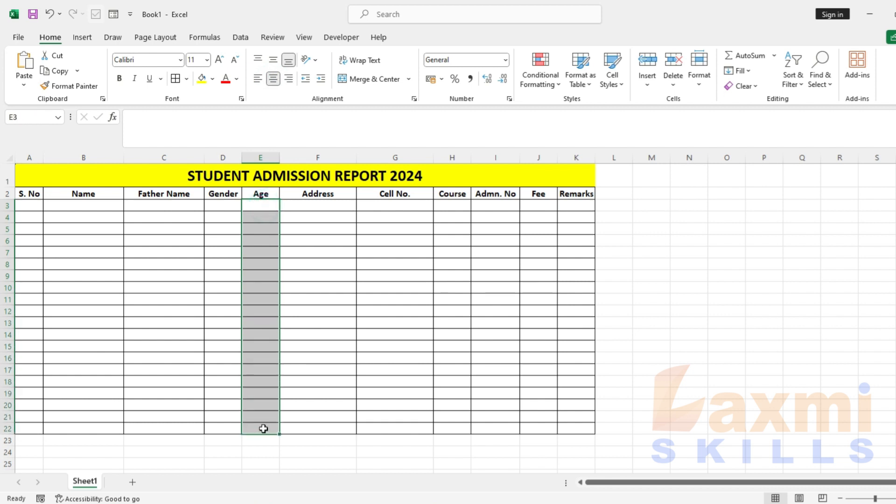
{"action": "left_click", "coordinate": [273, 78]}
{"action": "left_click_drag", "start_coordinate": [557, 158], "coordinate": [626, 155]}
{"action": "left_click_drag", "start_coordinate": [20, 194], "coordinate": [600, 192]}
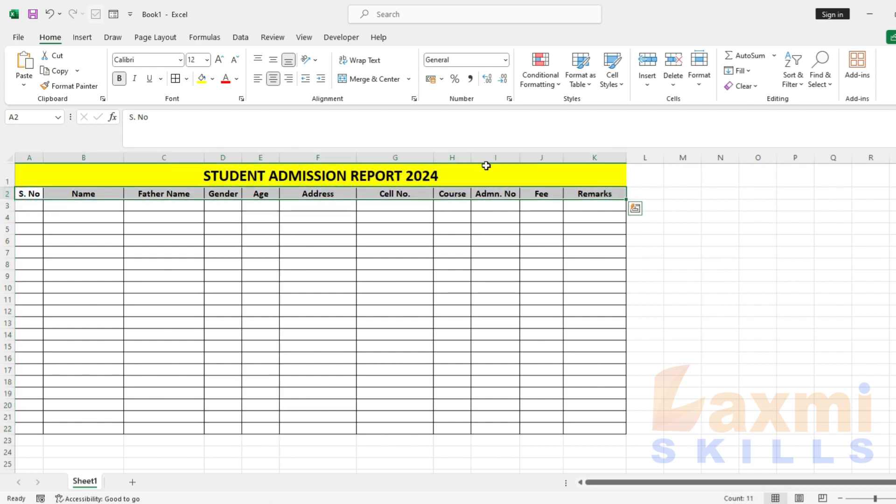
Give the A2:K2 header row a light gold fill, then select B3 under Name
{"action": "left_click", "coordinate": [213, 79]}
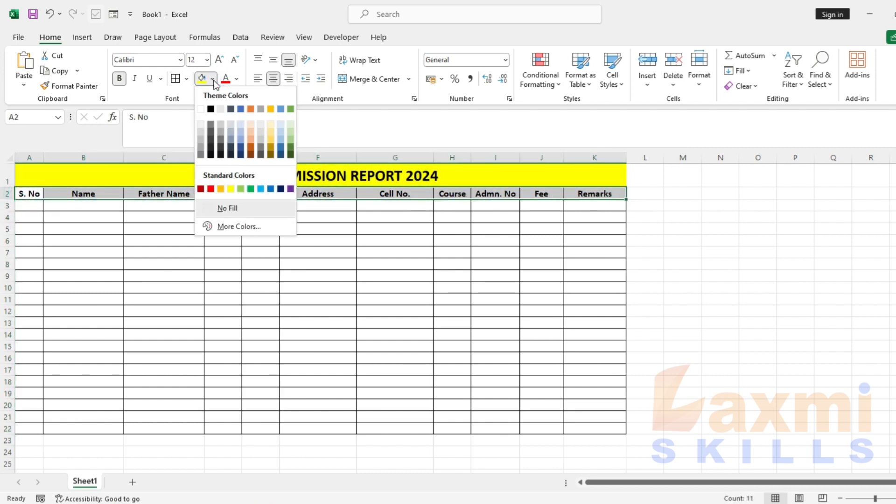
{"action": "left_click", "coordinate": [271, 139]}
{"action": "left_click", "coordinate": [80, 206]}
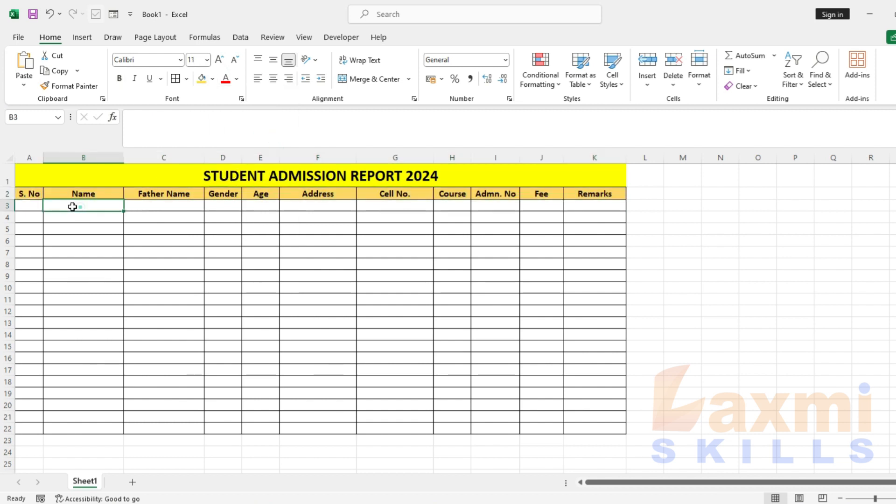
{"action": "left_click", "coordinate": [31, 204]}
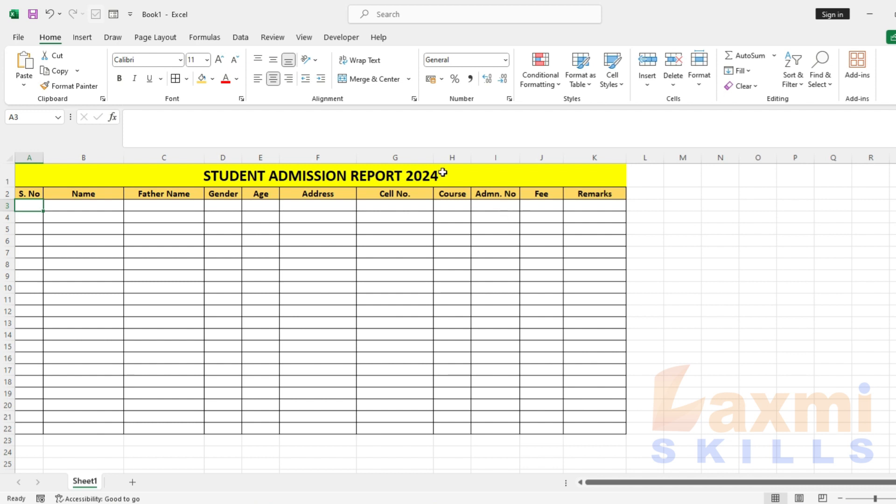
{"action": "left_click", "coordinate": [95, 207]}
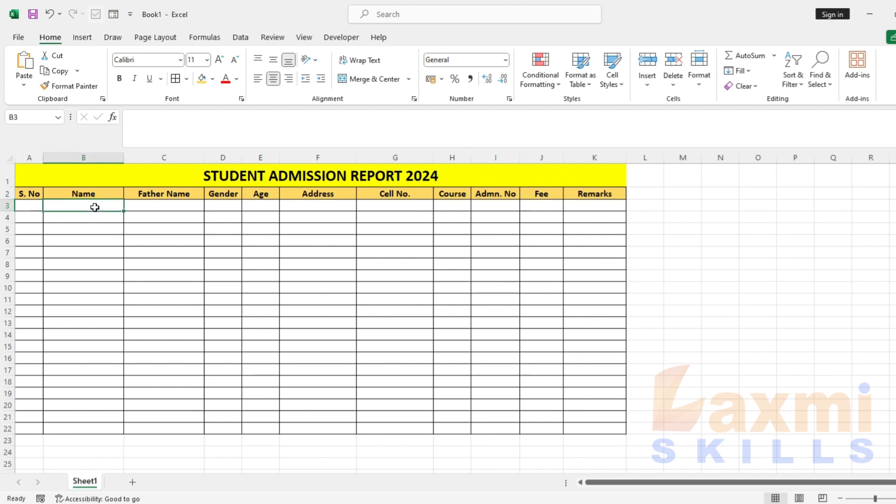
In Quick Access Toolbar options, list All Commands and remove the existing Form entry
{"action": "left_click", "coordinate": [131, 15]}
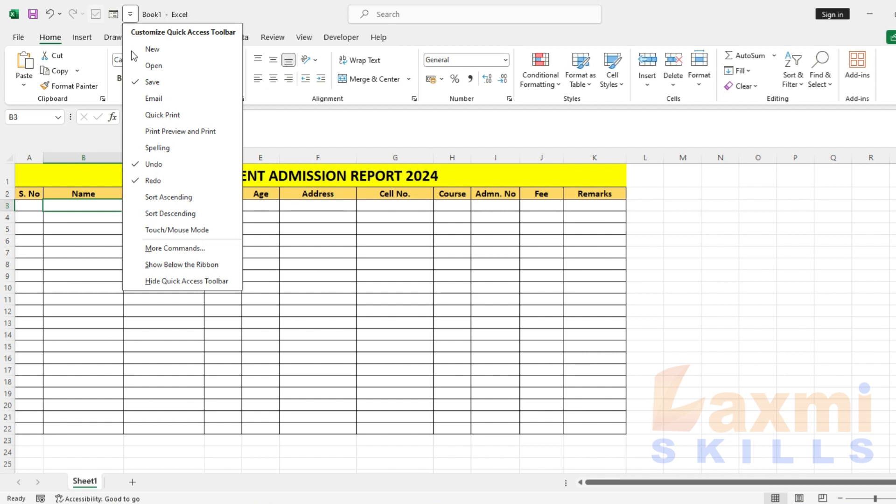
{"action": "left_click", "coordinate": [163, 251]}
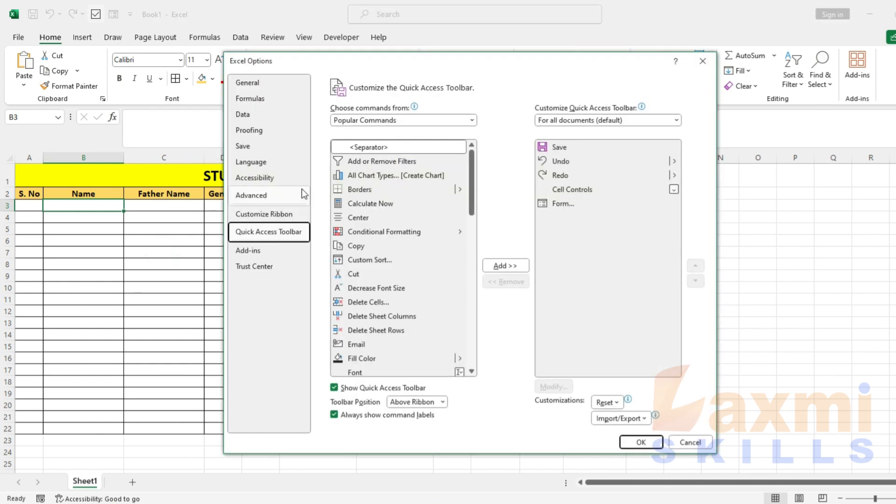
{"action": "left_click", "coordinate": [426, 118]}
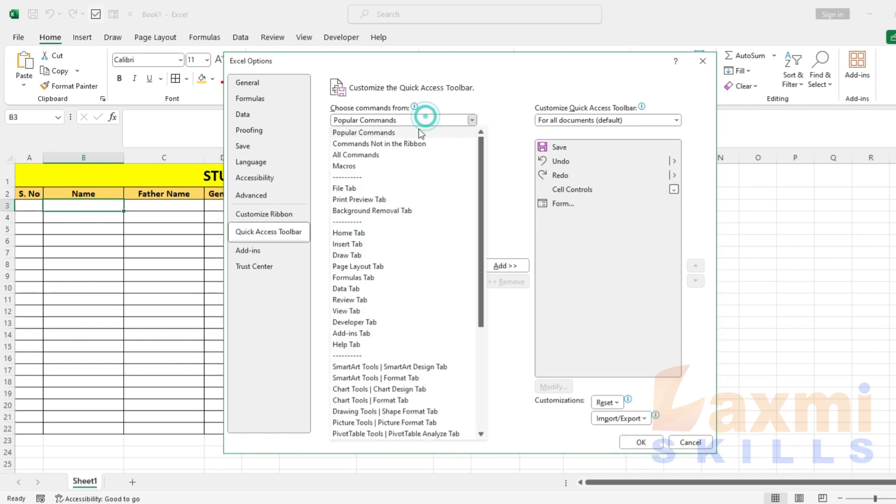
{"action": "left_click", "coordinate": [352, 156]}
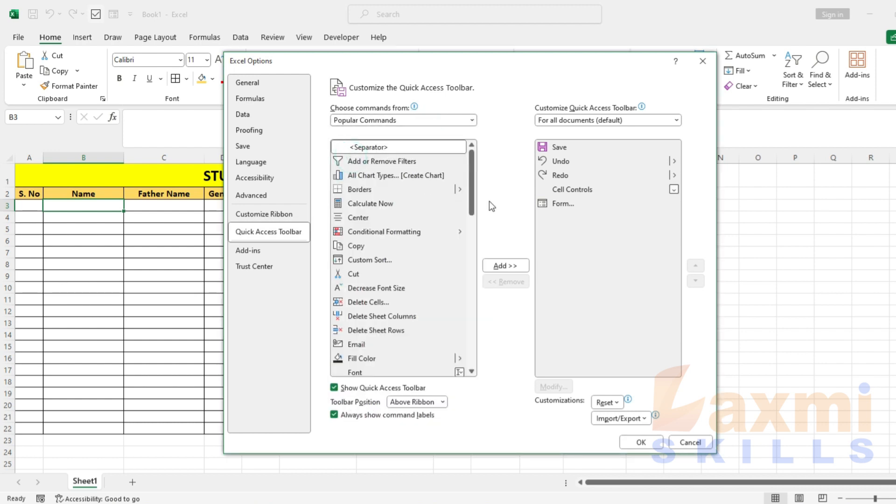
{"action": "left_click", "coordinate": [547, 205]}
{"action": "left_click", "coordinate": [554, 206]}
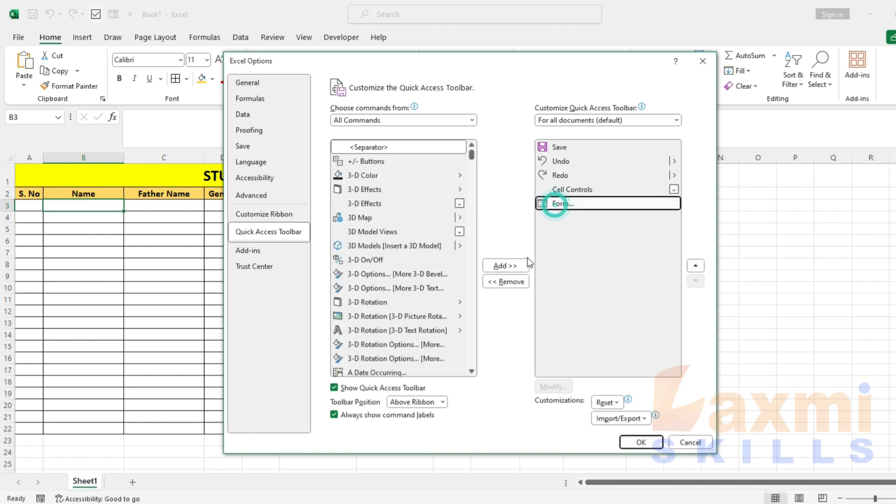
{"action": "left_click", "coordinate": [516, 282]}
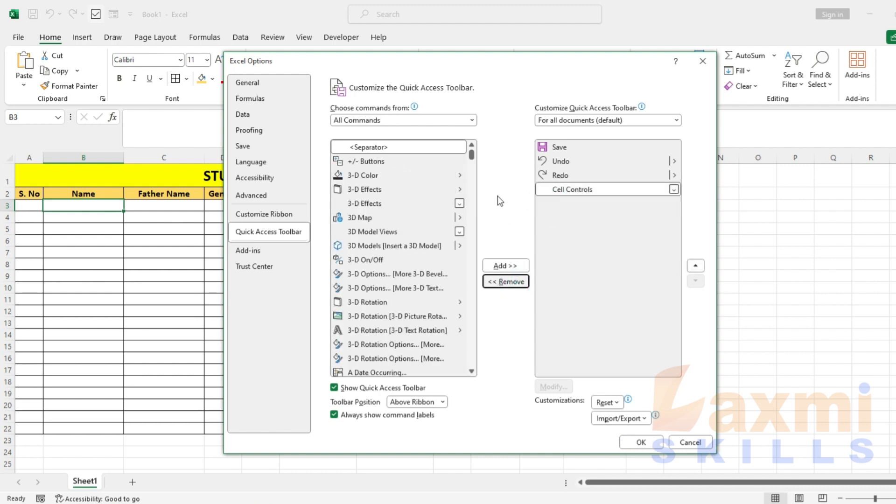
{"action": "left_click_drag", "start_coordinate": [473, 160], "coordinate": [473, 165]}
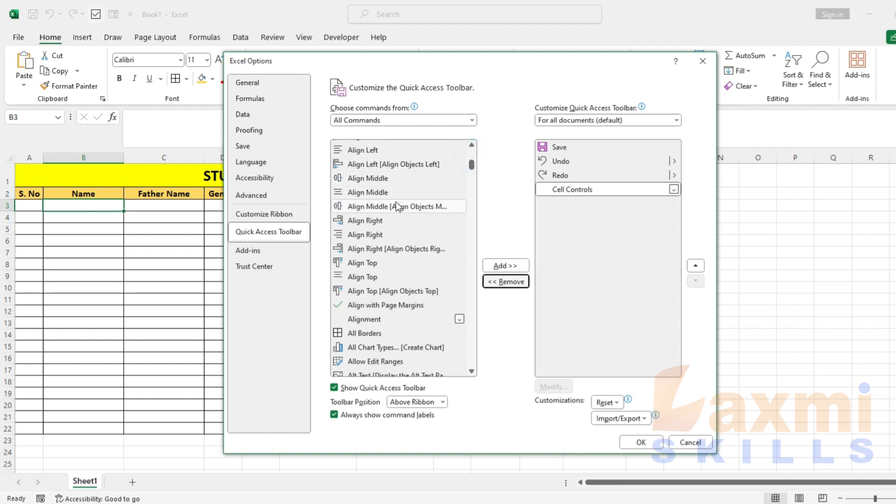
Add the Form... command to the Quick Access Toolbar and confirm with OK
{"action": "left_click", "coordinate": [395, 206]}
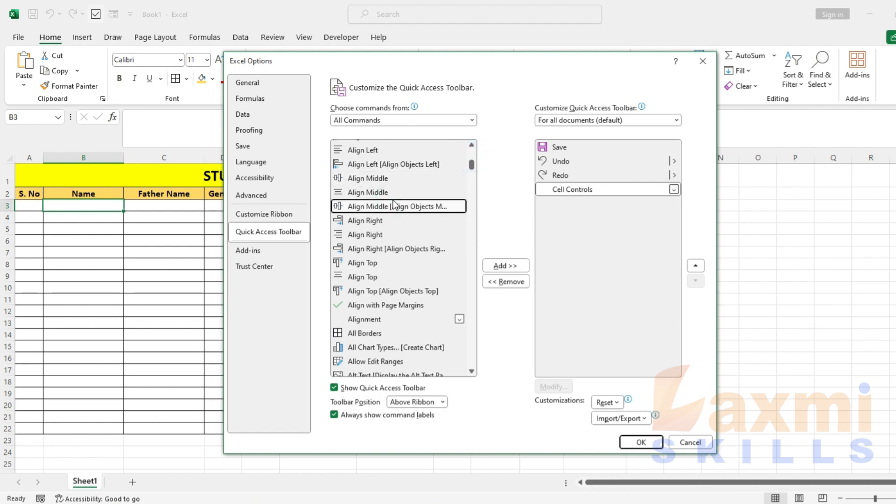
{"action": "key", "text": "f"}
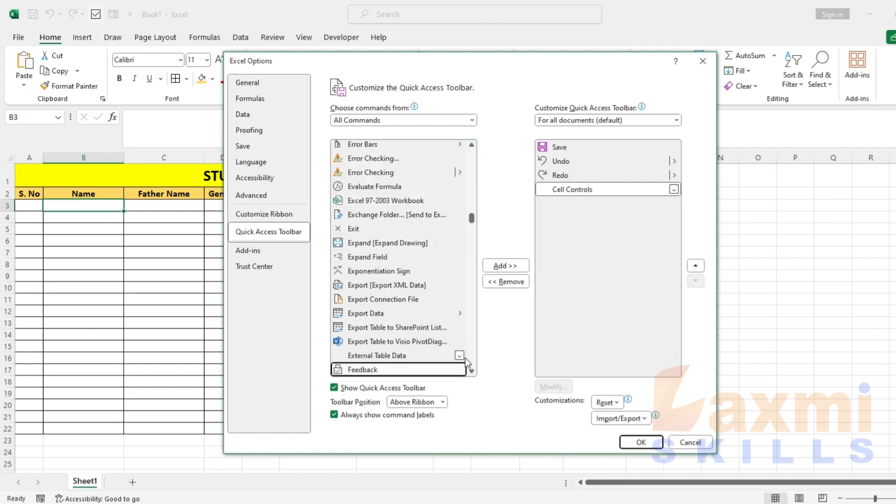
{"action": "left_click", "coordinate": [471, 372]}
{"action": "left_click_drag", "start_coordinate": [471, 371], "coordinate": [468, 372]}
{"action": "left_click", "coordinate": [370, 336]}
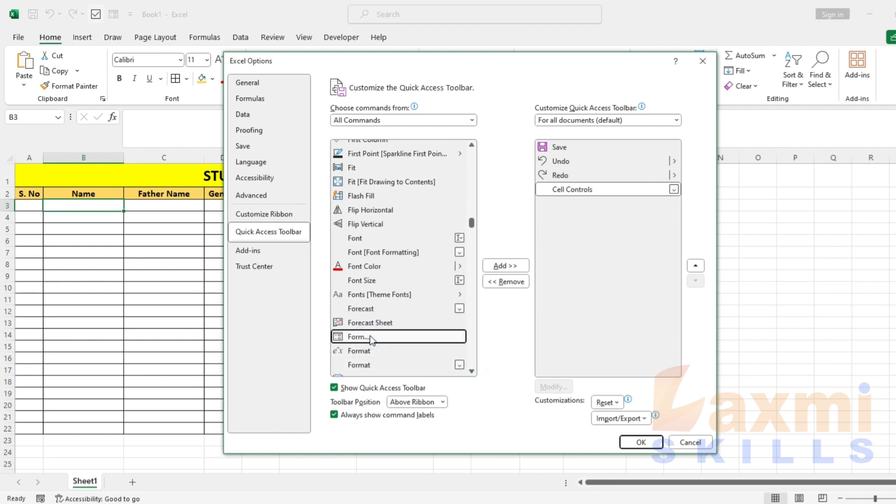
{"action": "left_click", "coordinate": [497, 266]}
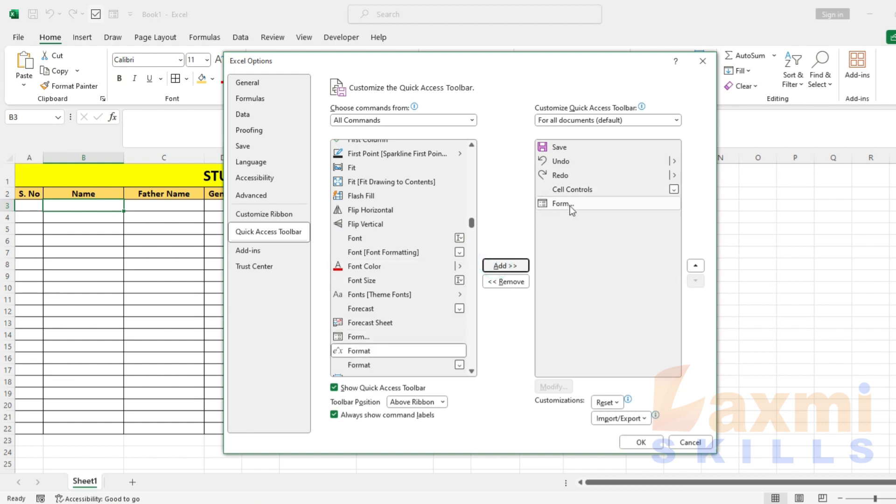
{"action": "left_click", "coordinate": [642, 442]}
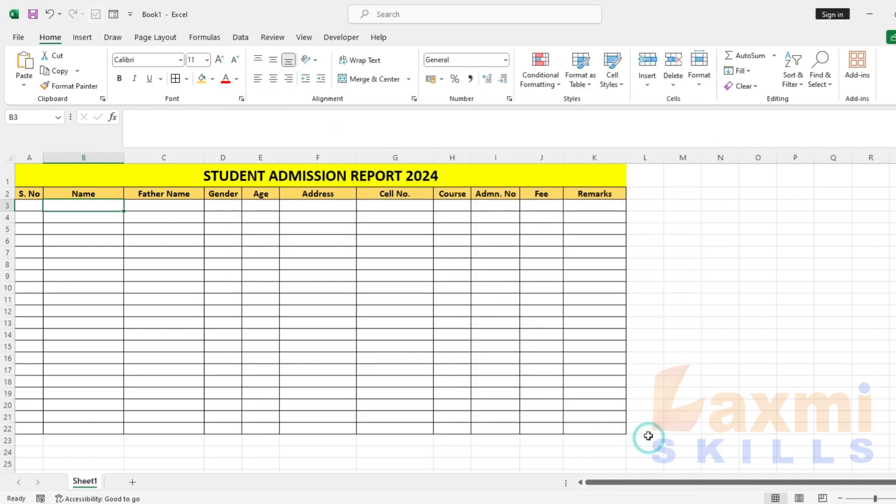
Select the whole table A2:K22 and launch Form with row 2 as field labels
{"action": "left_click", "coordinate": [404, 265]}
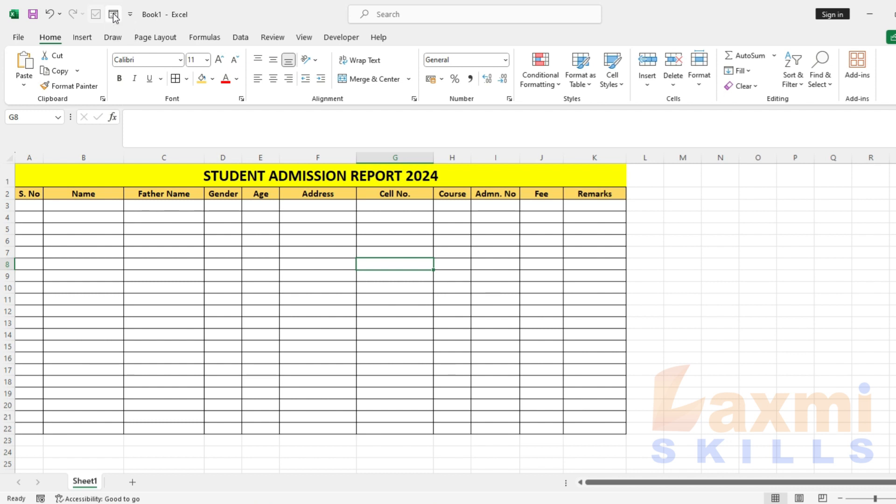
{"action": "left_click", "coordinate": [113, 16]}
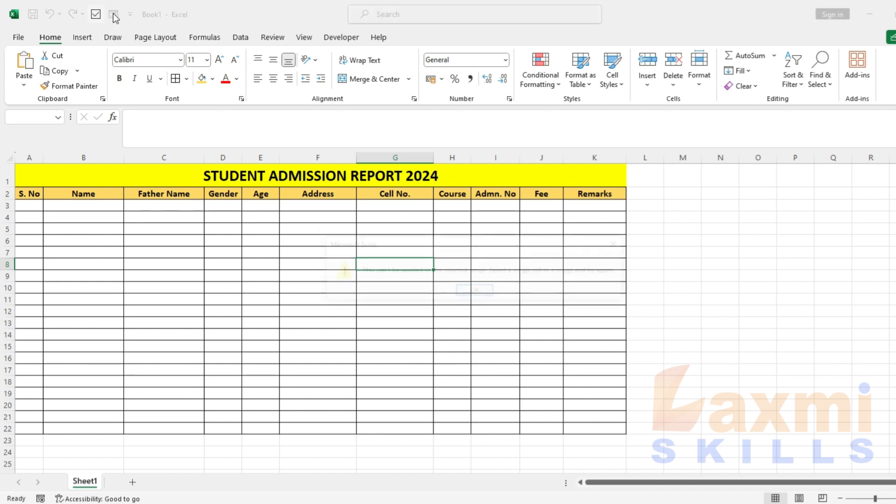
{"action": "left_click", "coordinate": [475, 291]}
{"action": "left_click", "coordinate": [365, 230]}
{"action": "left_click_drag", "start_coordinate": [26, 194], "coordinate": [612, 428]}
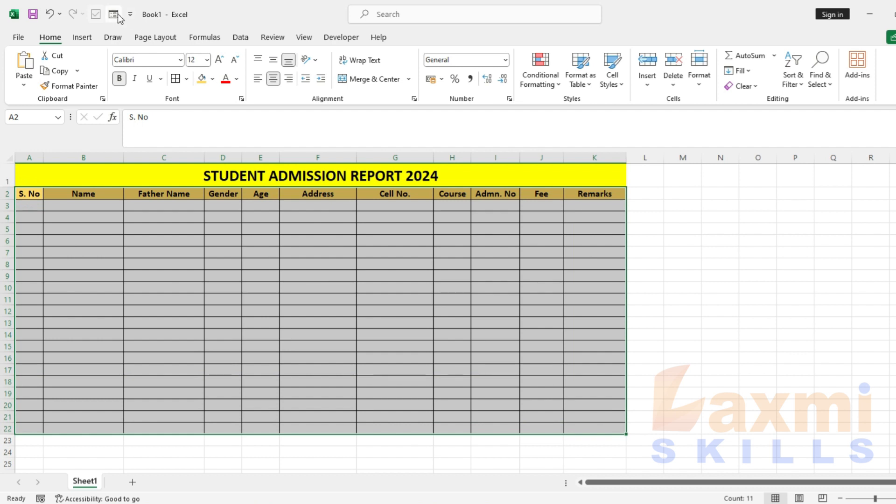
{"action": "left_click", "coordinate": [117, 14]}
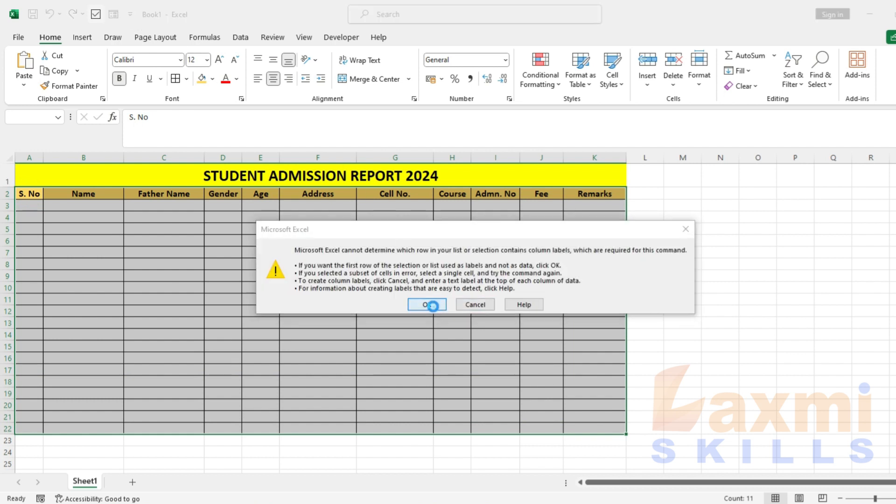
{"action": "left_click", "coordinate": [427, 304]}
{"action": "left_click_drag", "start_coordinate": [312, 141], "coordinate": [421, 183]}
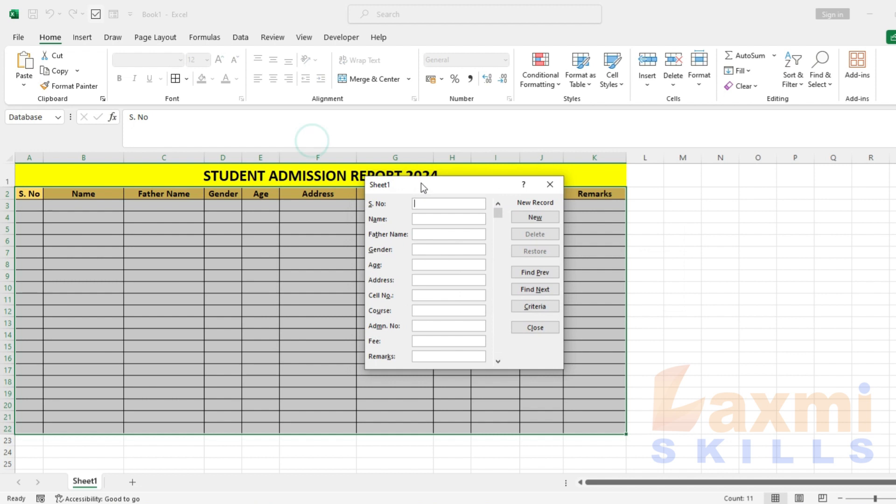
Enter serial number 1 and the student's full name in the data form, correcting a typo
{"action": "left_click", "coordinate": [442, 204]}
{"action": "type", "text": "1"}
{"action": "left_click", "coordinate": [432, 218]}
{"action": "type", "text": "sRINA"}
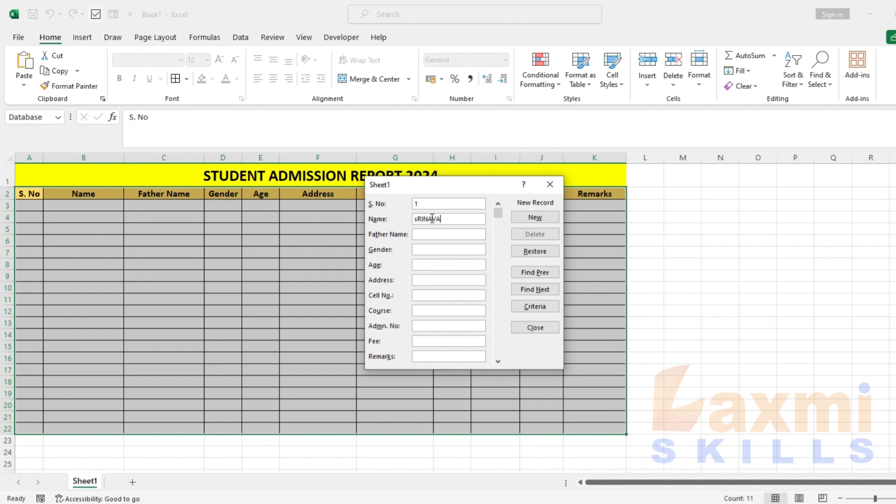
{"action": "key", "text": "BackSpace"}
{"action": "key", "text": "BackSpace"}
{"action": "key", "text": "BackSpace"}
{"action": "key", "text": "BackSpace"}
{"action": "key", "text": "BackSpace"}
Fill in the address, cell number, admission number and fee 25000, saving the record to row 3
{"action": "key", "text": "Tab"}
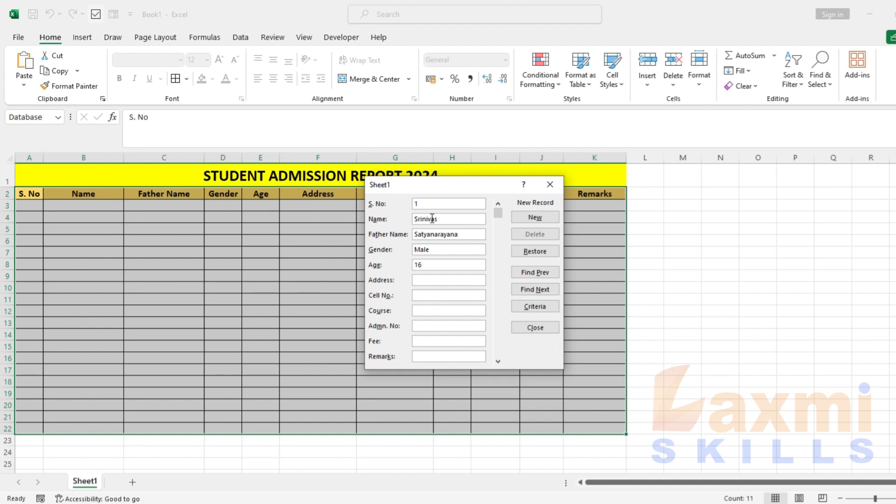
{"action": "key", "text": "Tab"}
{"action": "type", "text": "Hyderabad"}
{"action": "key", "text": "Tab"}
{"action": "type", "text": "MPC"}
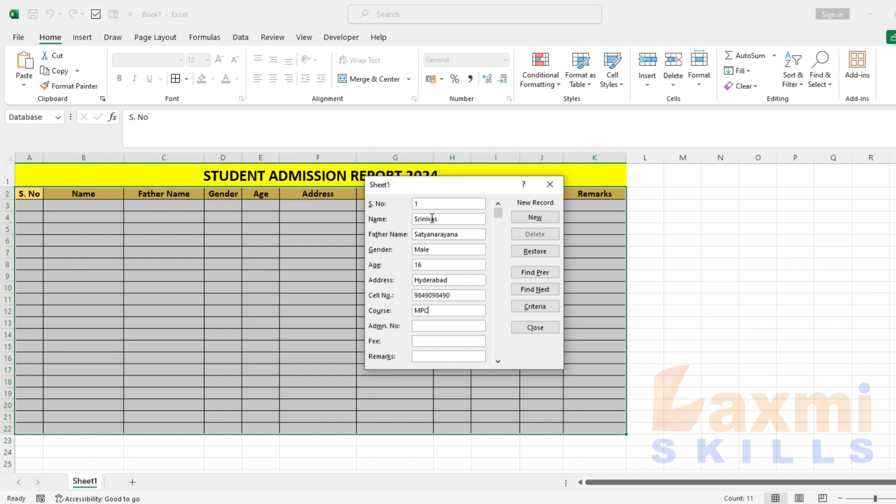
{"action": "key", "text": "Tab"}
{"action": "type", "text": "2024201"}
{"action": "key", "text": "Tab"}
{"action": "type", "text": "25000"}
{"action": "key", "text": "Return"}
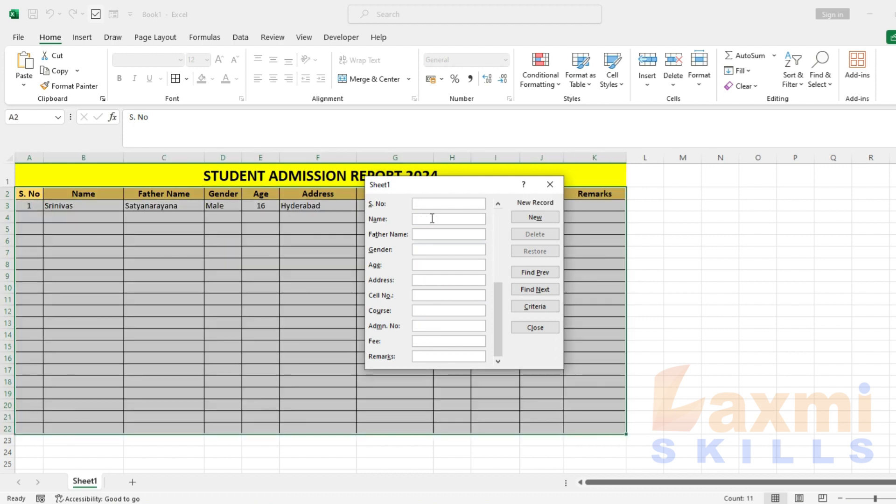